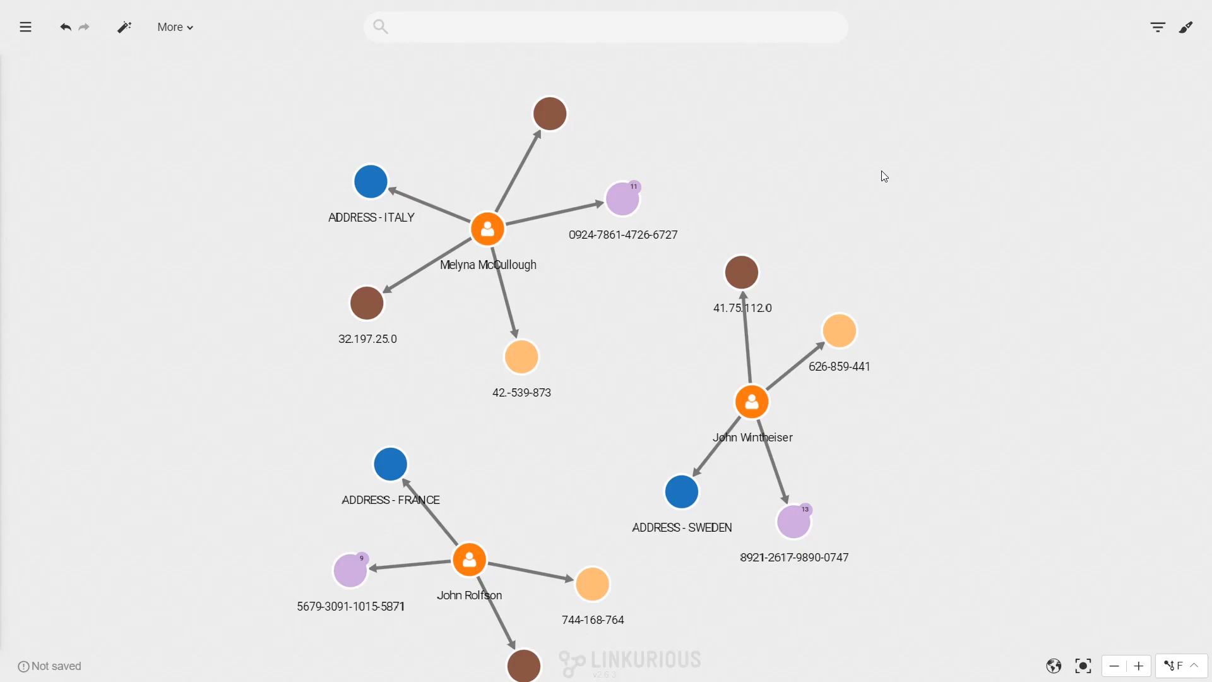
Step: Assign the home icon from the Linkurious Library to the ADDRESS node category
left_click(1187, 29)
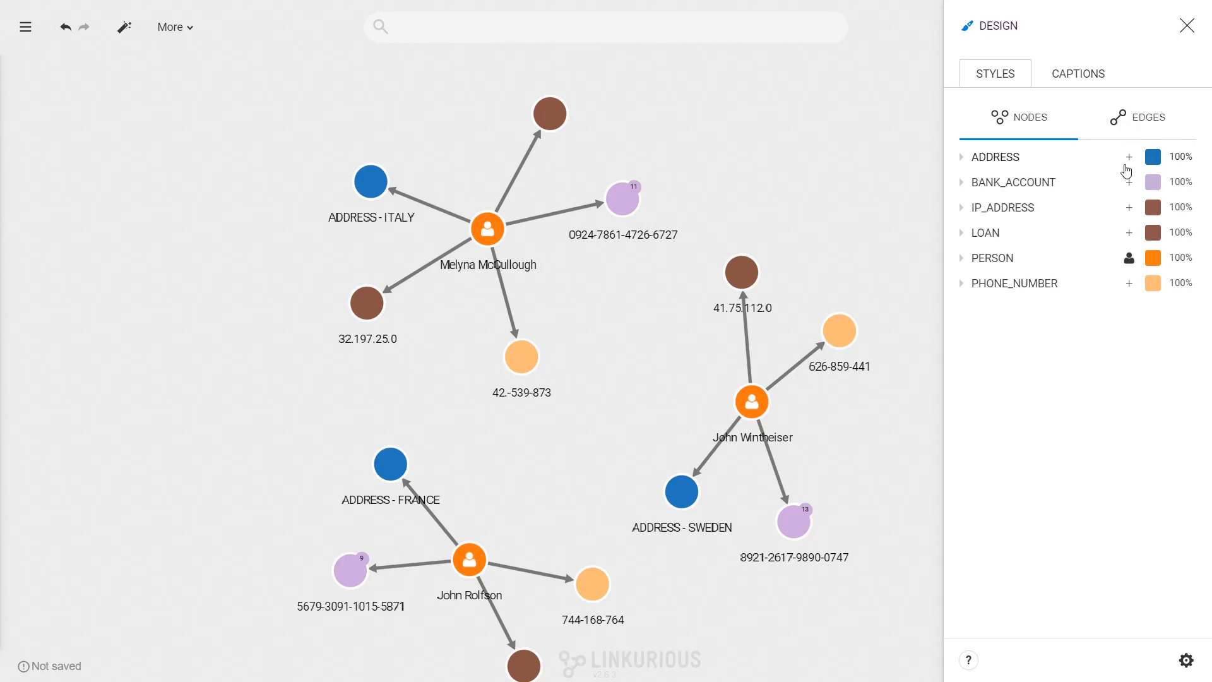
left_click(1129, 158)
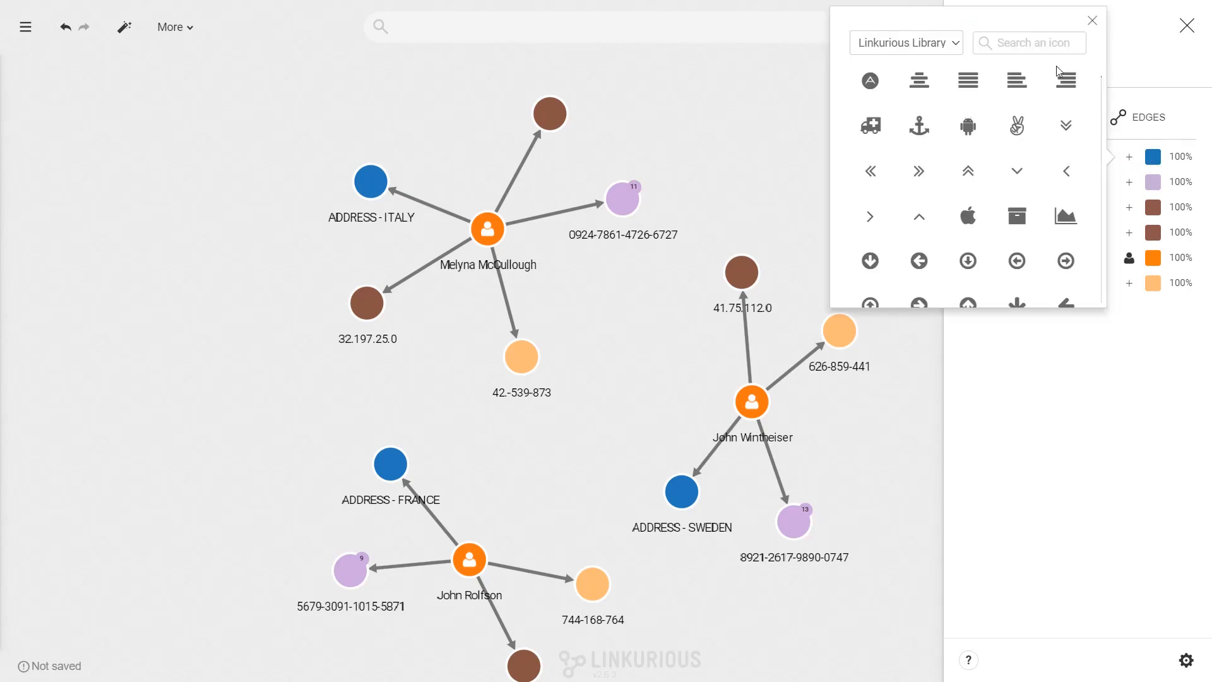
left_click(957, 51)
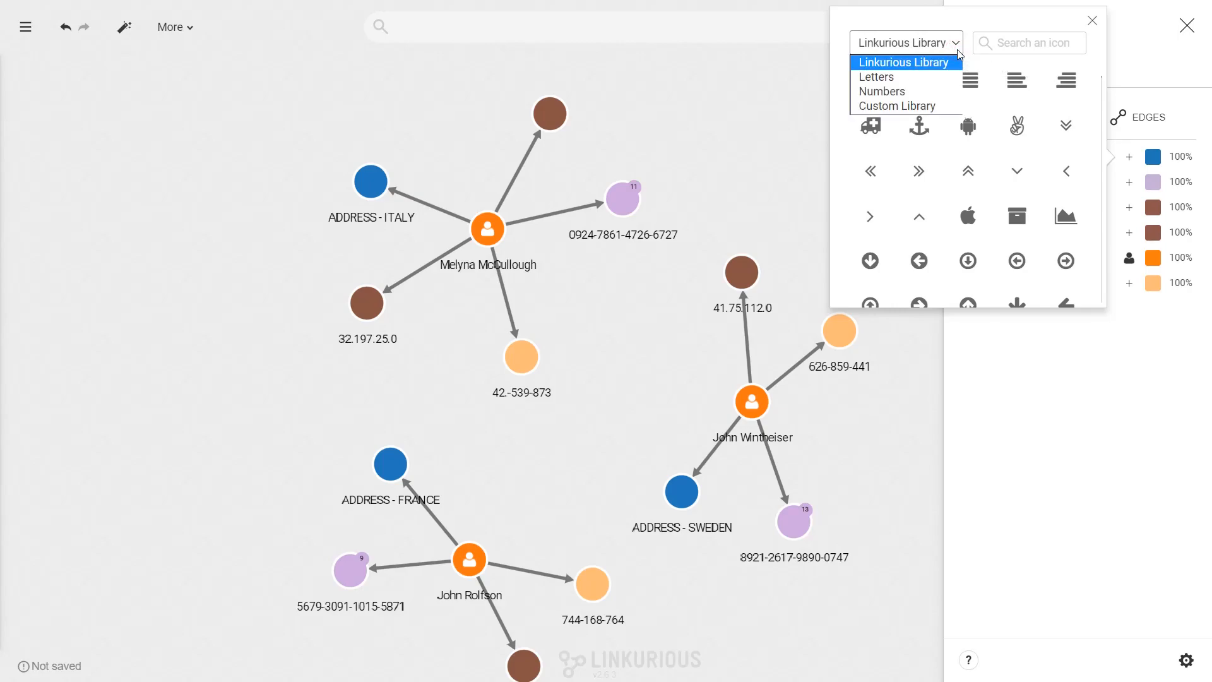
left_click(957, 49)
left_click(1028, 43)
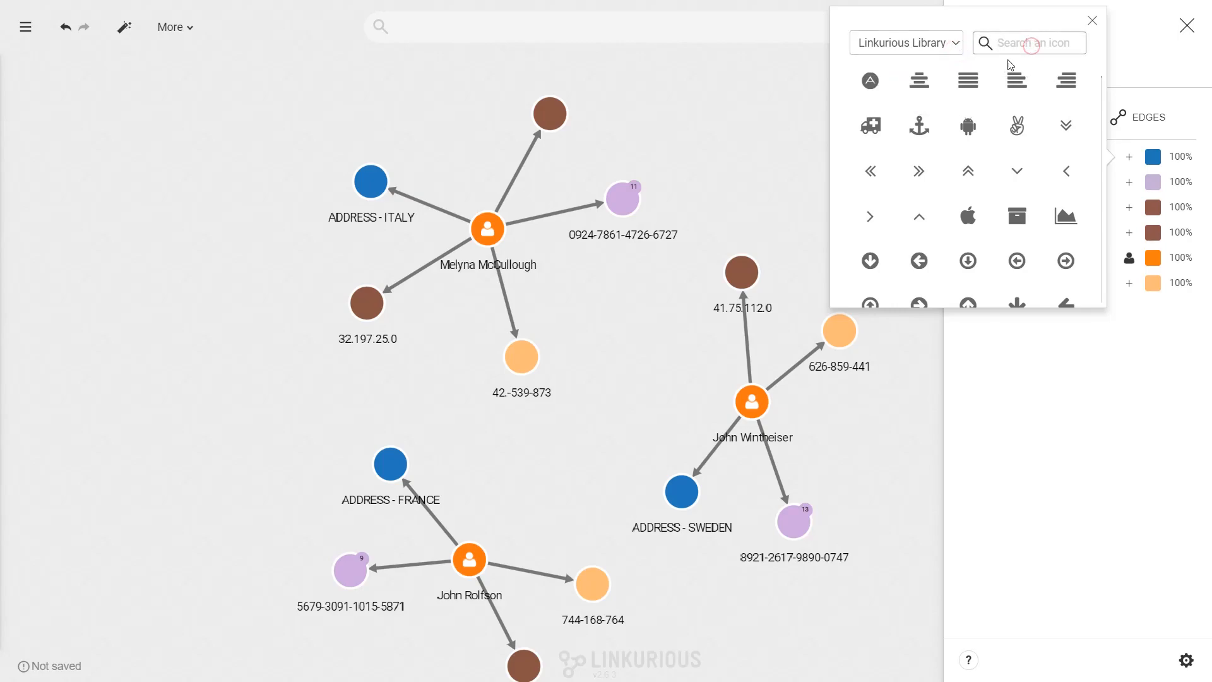
type("home")
left_click(919, 81)
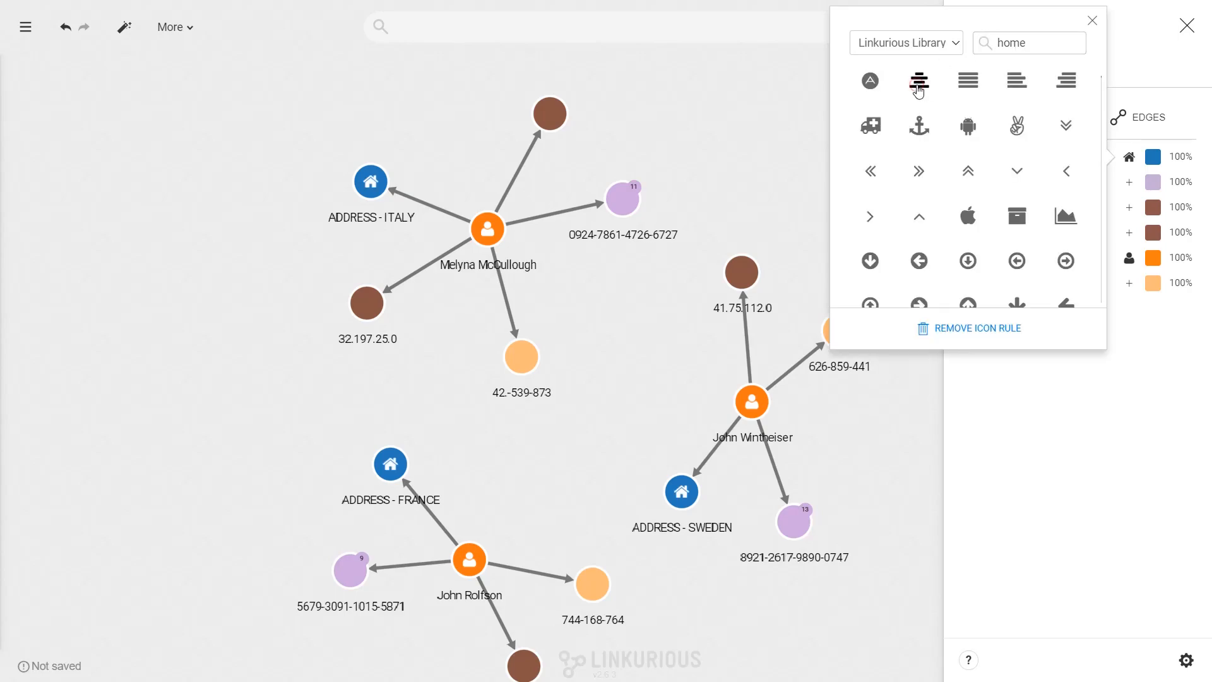
left_click(1093, 21)
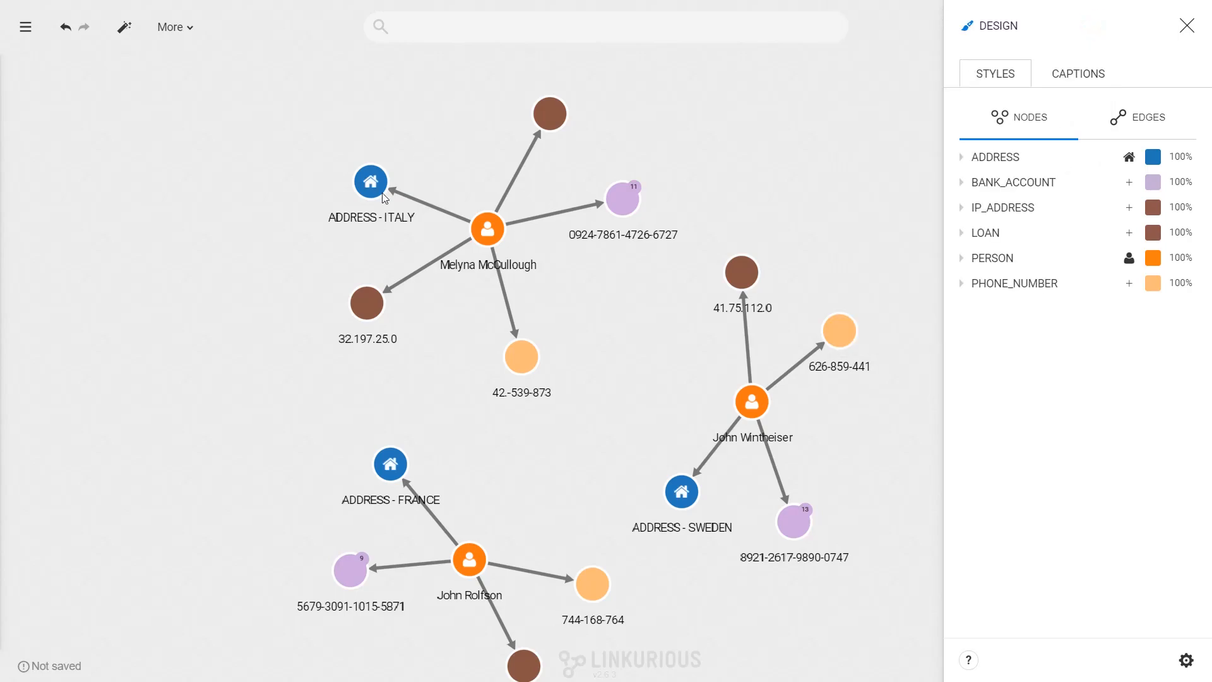
Step: Set the size of the ADDRESS nodes to 200%
left_click(1181, 158)
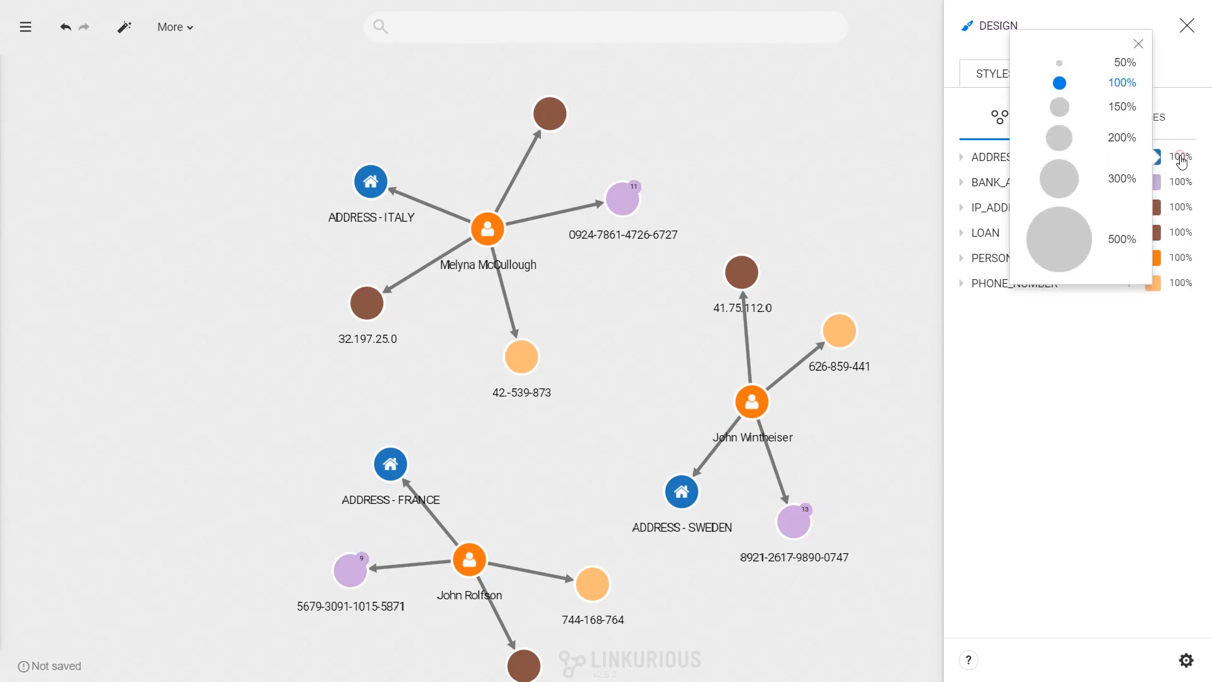
left_click(1063, 140)
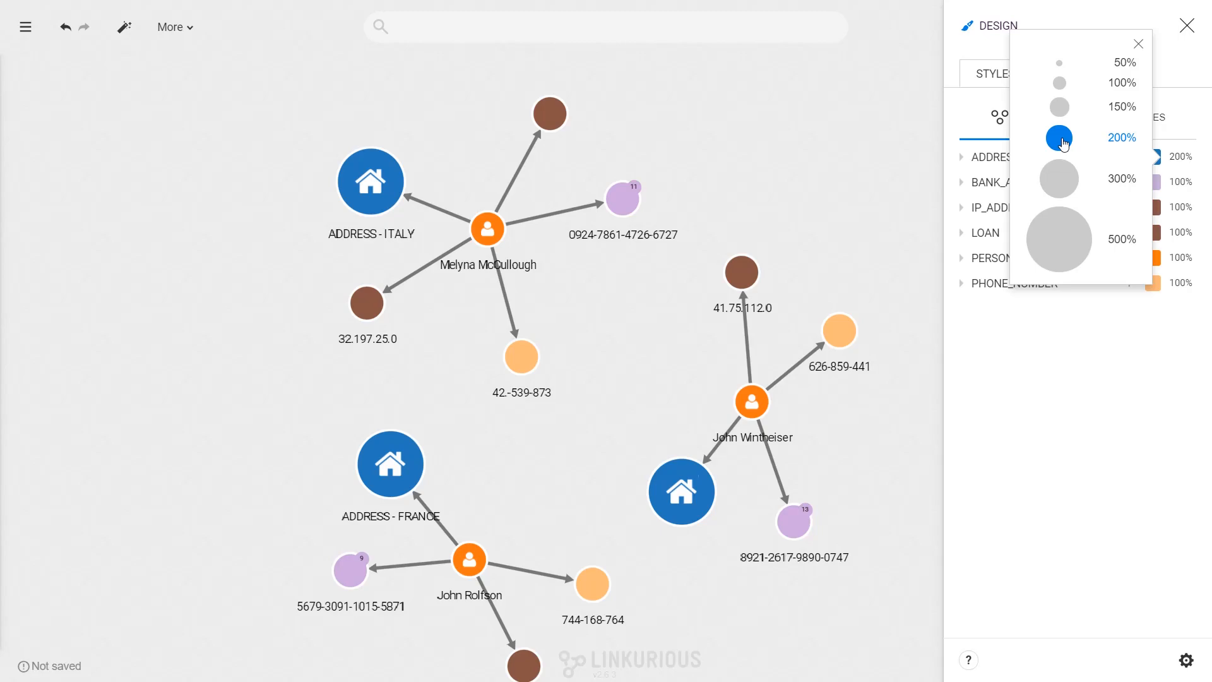
left_click(1187, 29)
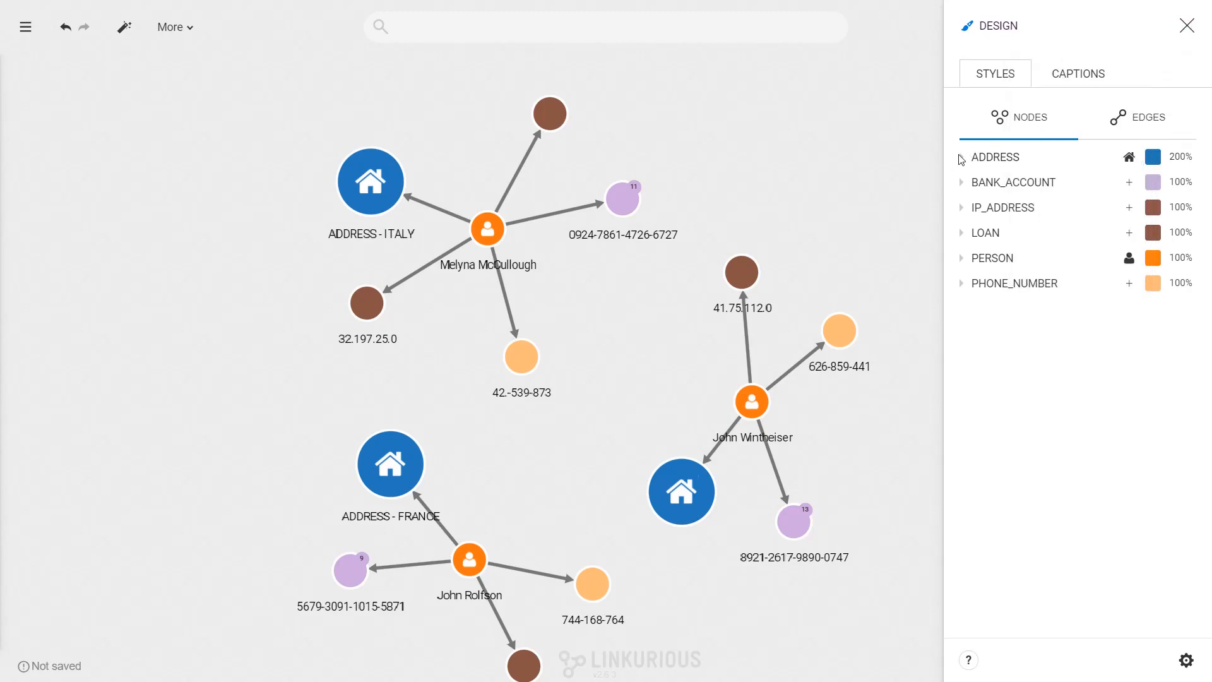
Step: Give ADDRESS nodes whose country is ITALY the Italian flag icon from the Custom Library
left_click(962, 158)
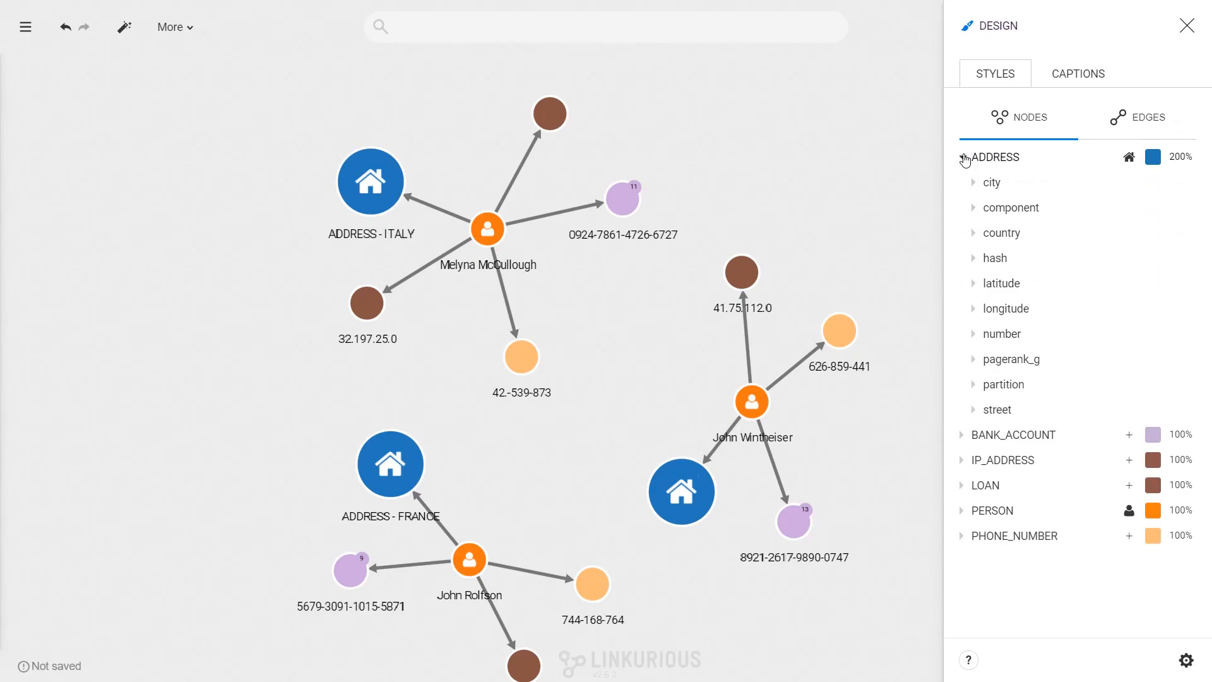
left_click(975, 240)
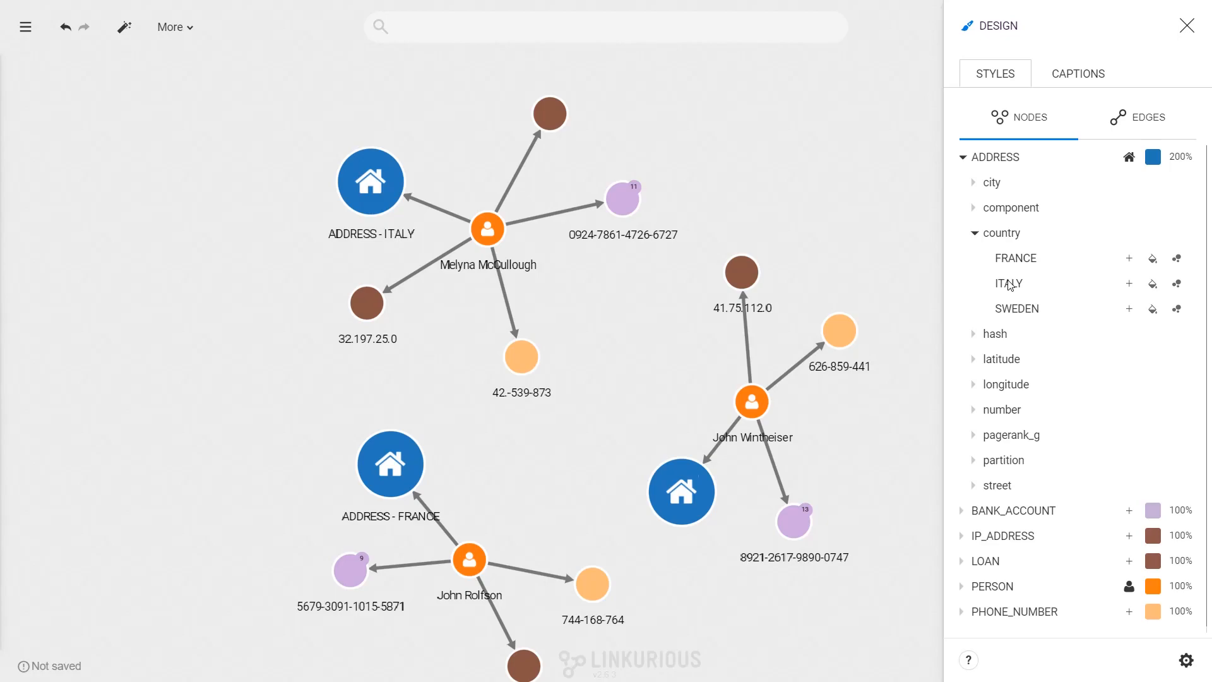
left_click(1129, 284)
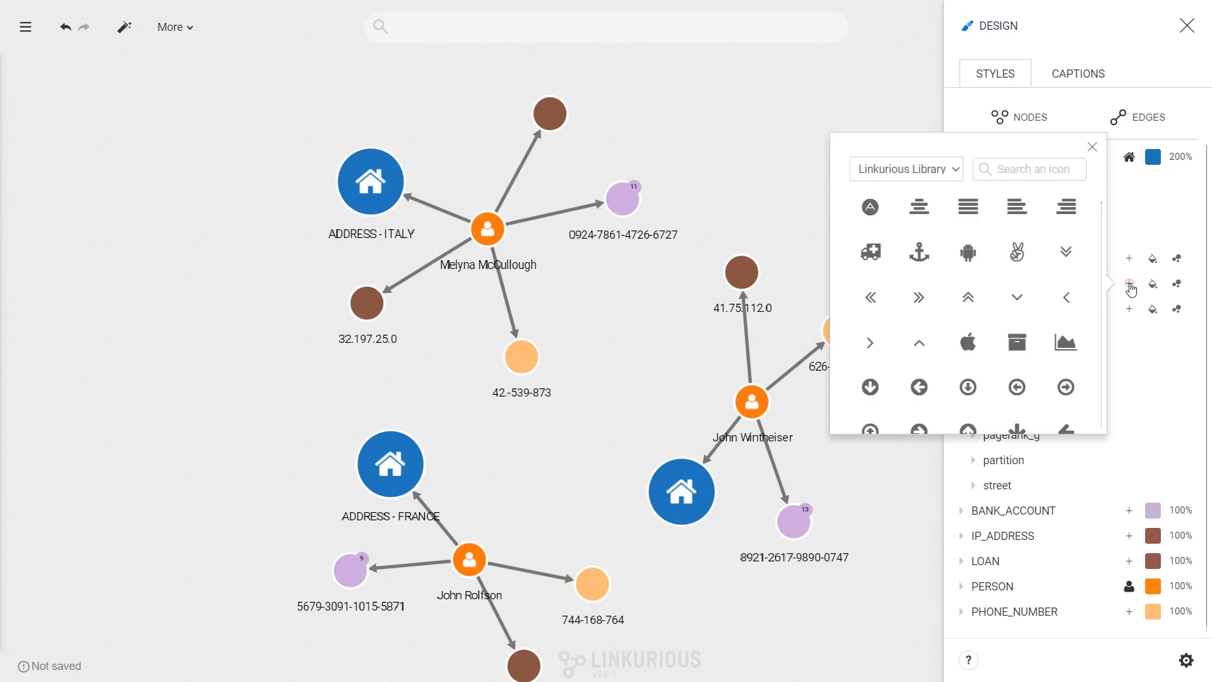
left_click(941, 173)
left_click(899, 231)
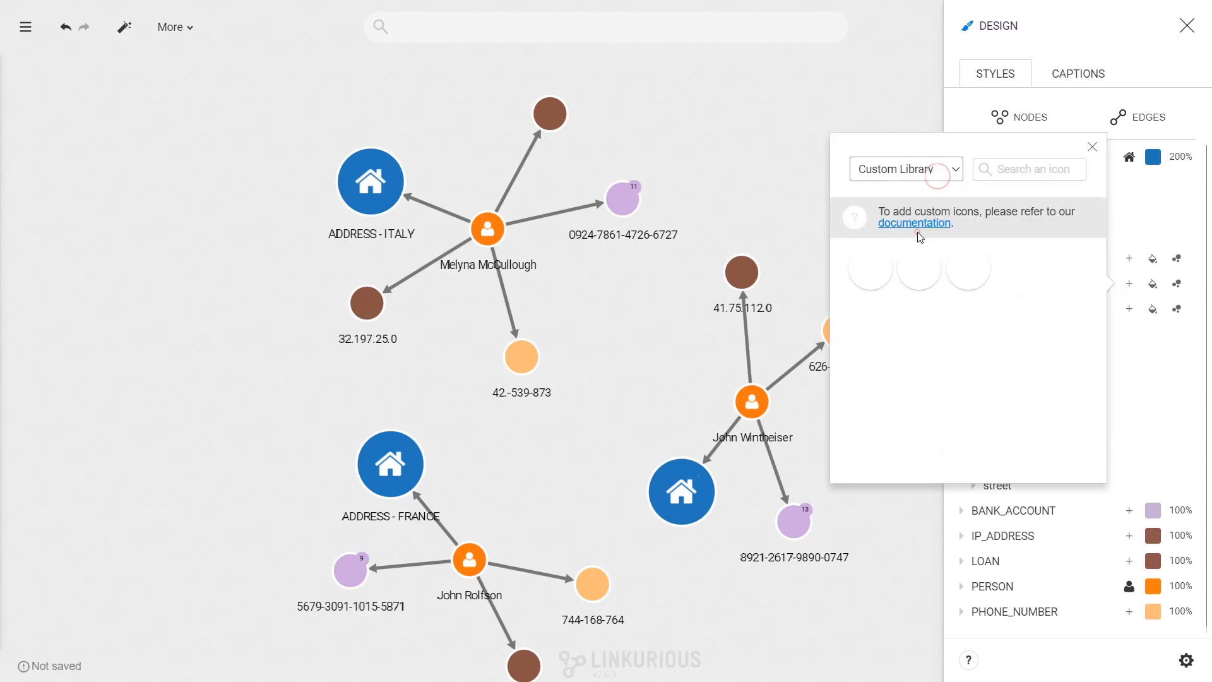
left_click(871, 268)
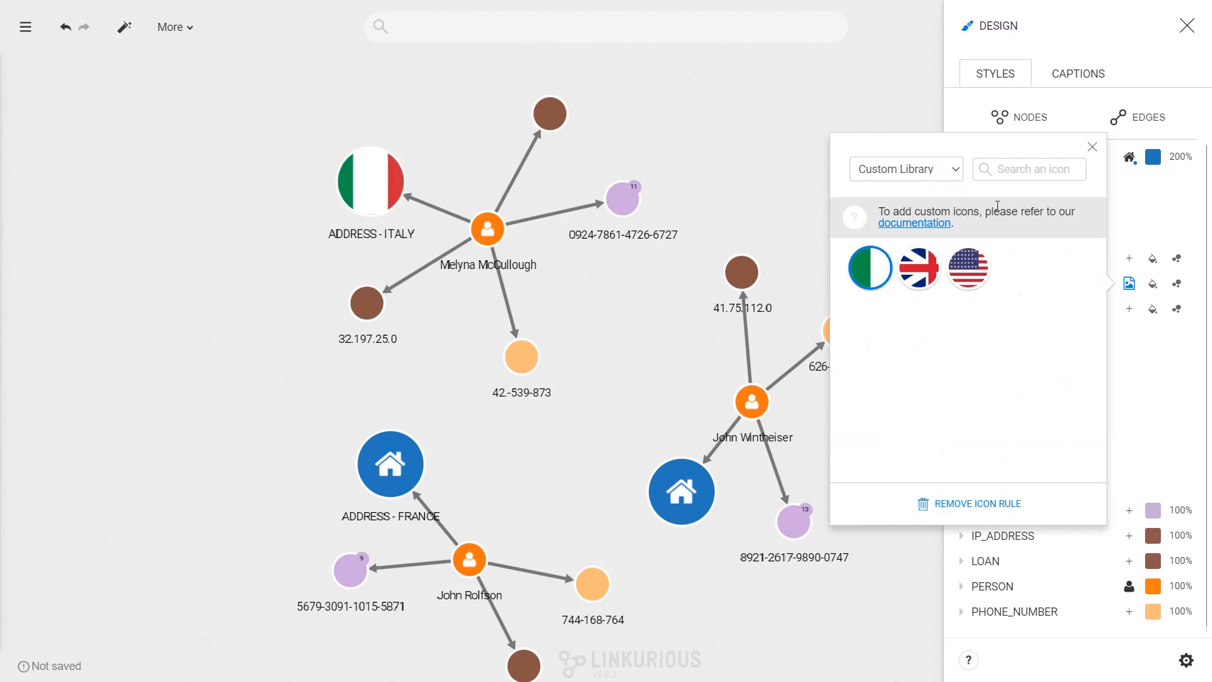
left_click(1092, 149)
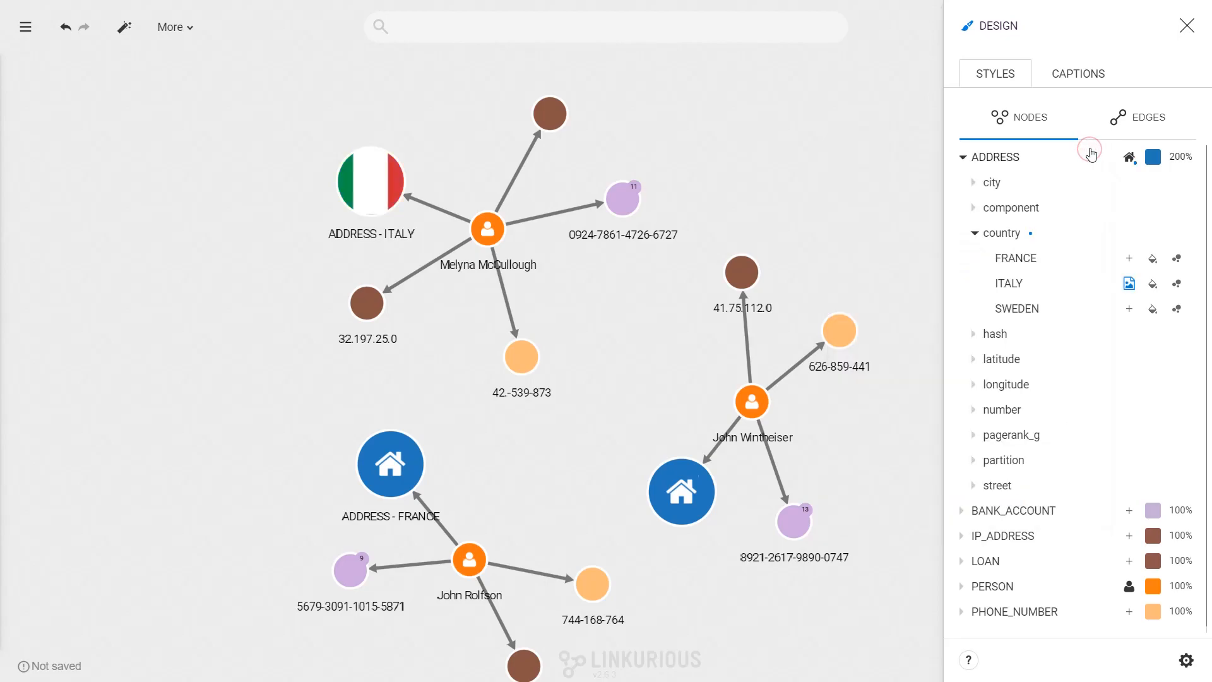
left_click(975, 234)
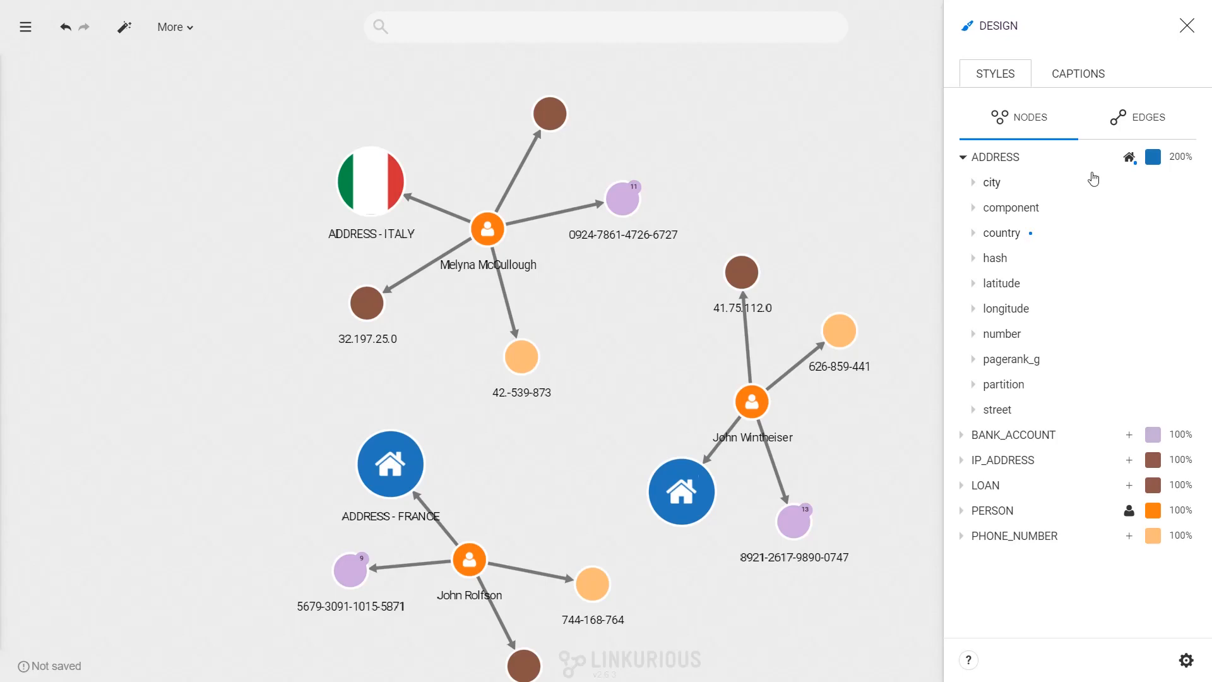
Step: Style the HAS_ADDRESS edges in orange with a 200% width
left_click(1127, 123)
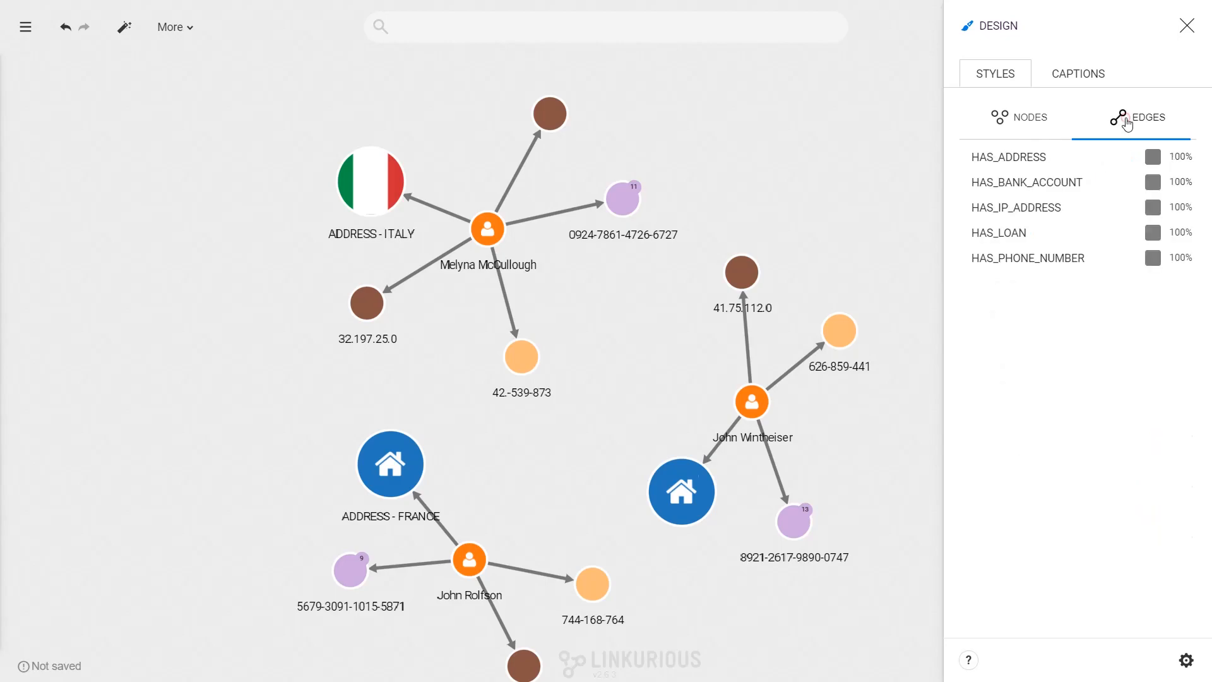
left_click(1153, 156)
left_click(1046, 128)
left_click(1175, 162)
left_click(1173, 156)
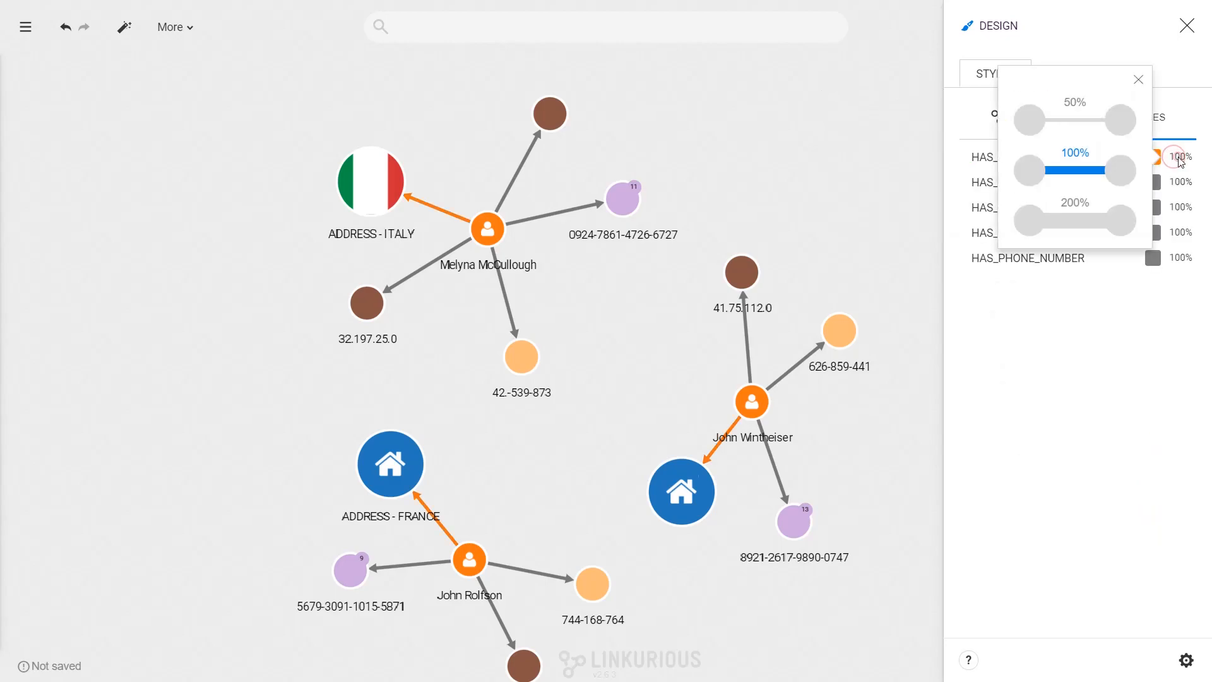
left_click(1120, 223)
left_click(1090, 294)
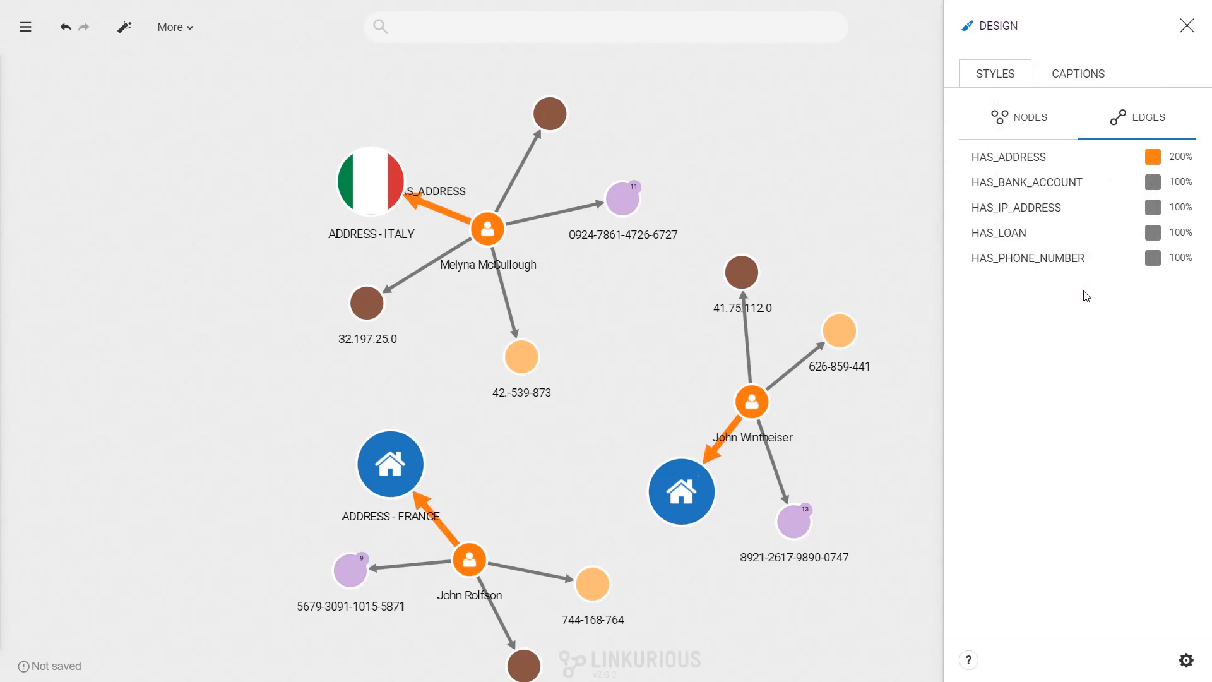
left_click(1186, 661)
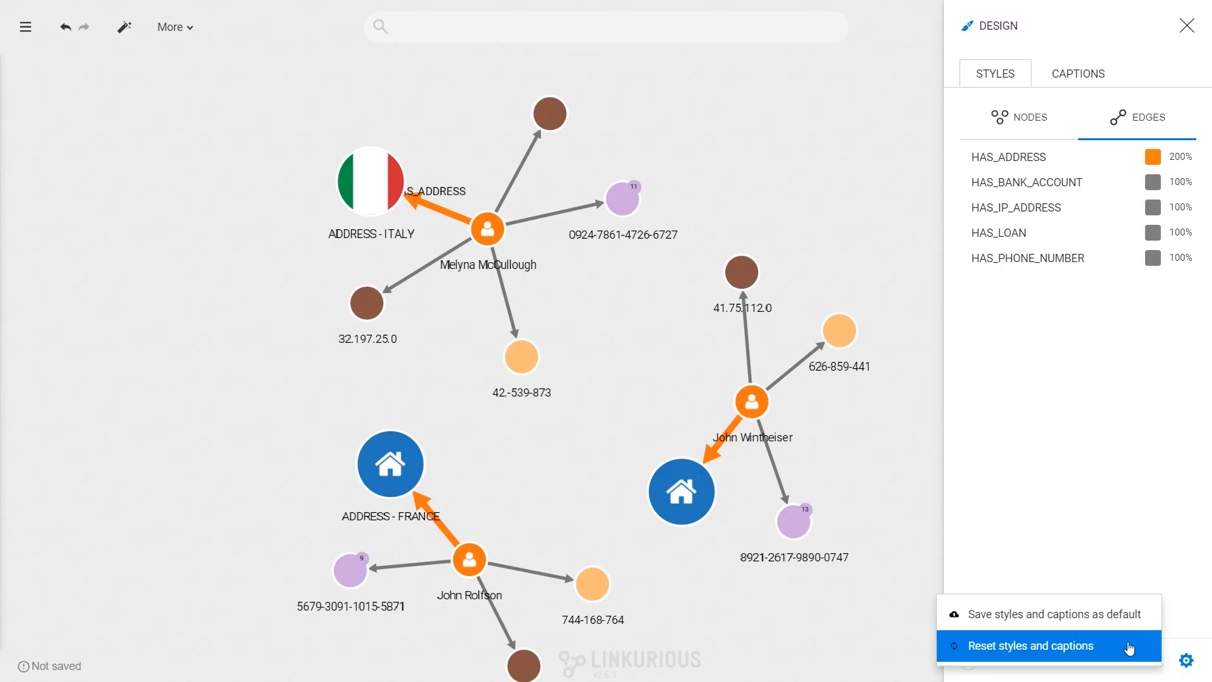
left_click(1186, 661)
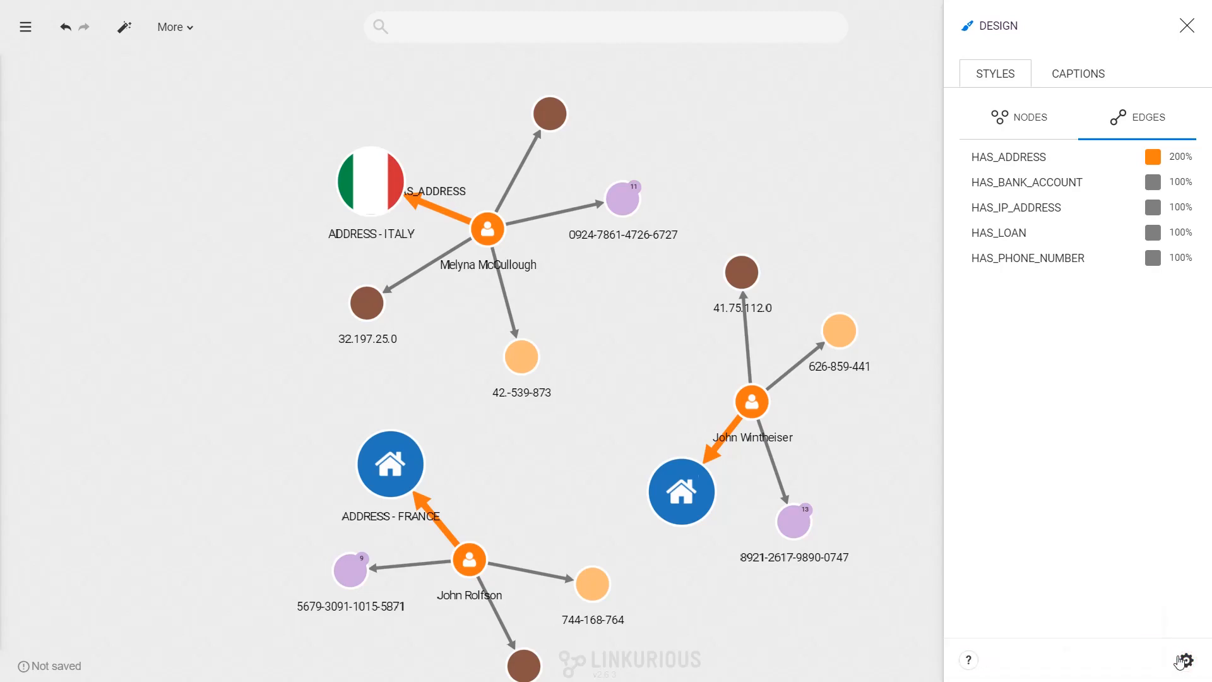
Step: Add the city property to the caption of the ADDRESS nodes
left_click(1064, 80)
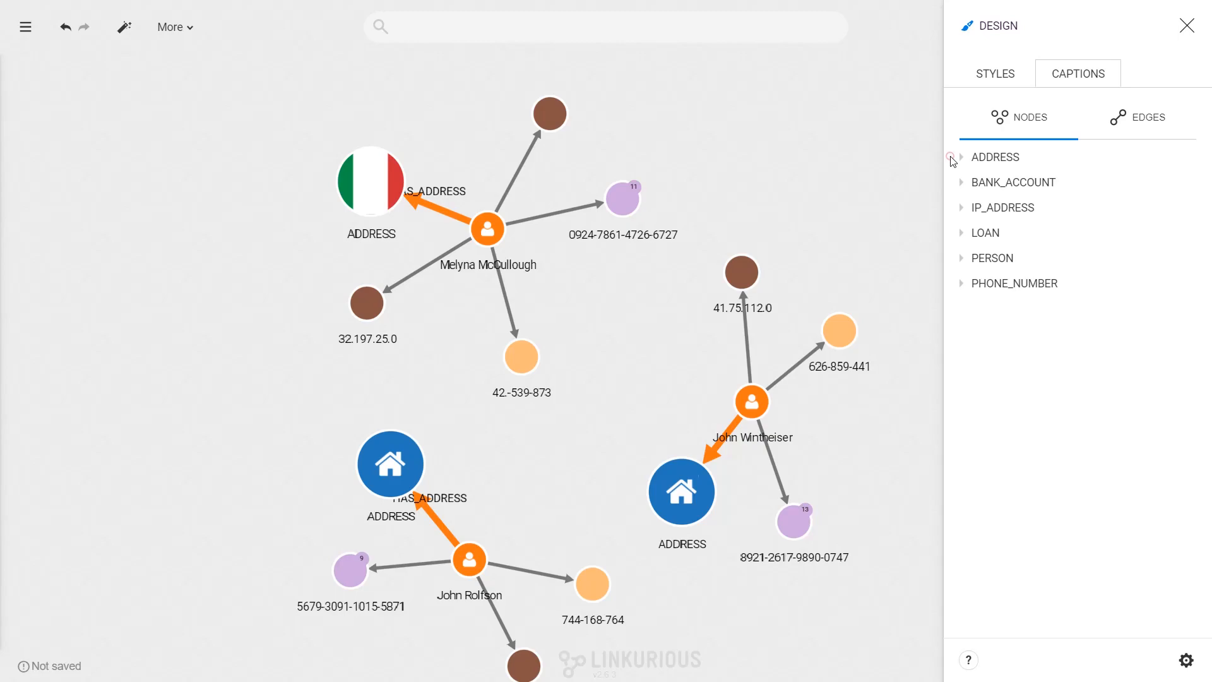
left_click(962, 157)
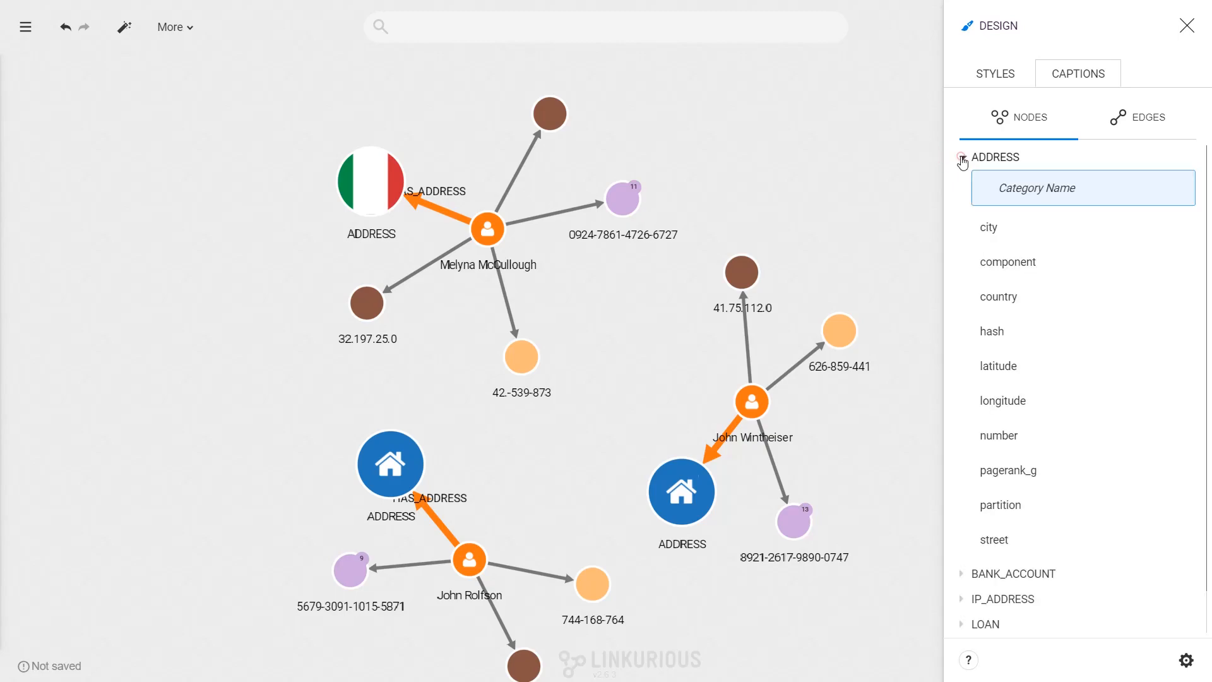
left_click(1020, 230)
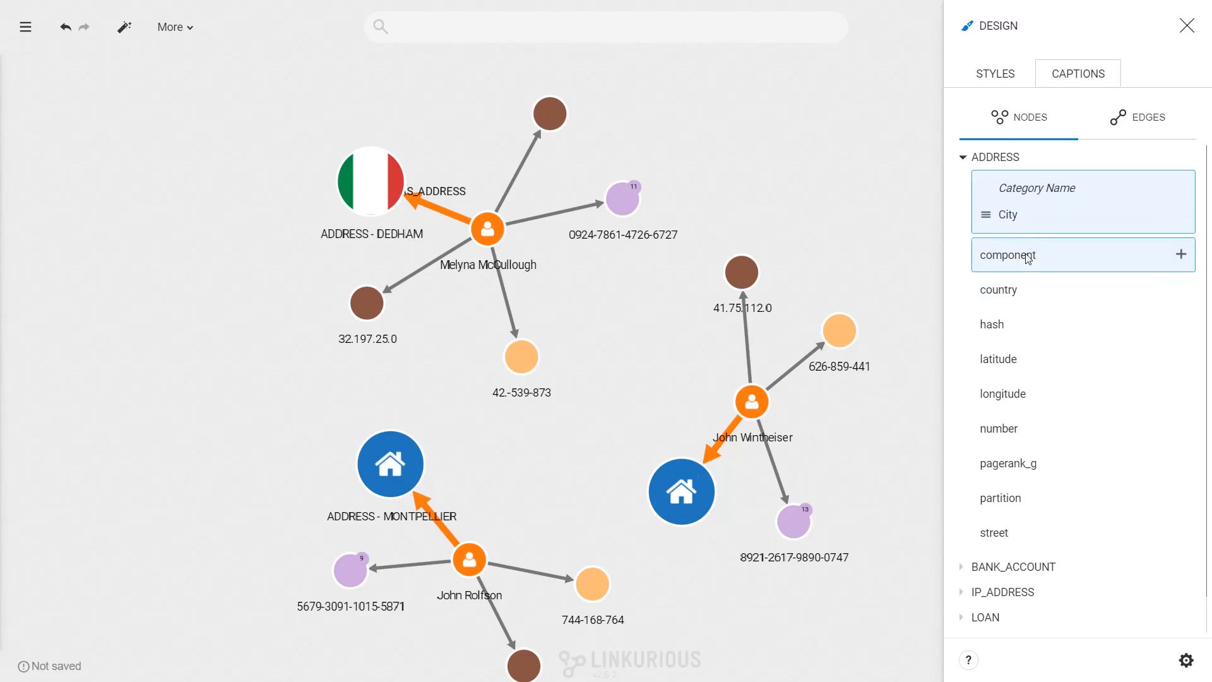
Step: Try placing the component property ahead of city in the ADDRESS node caption, and remove it again
left_click(1028, 257)
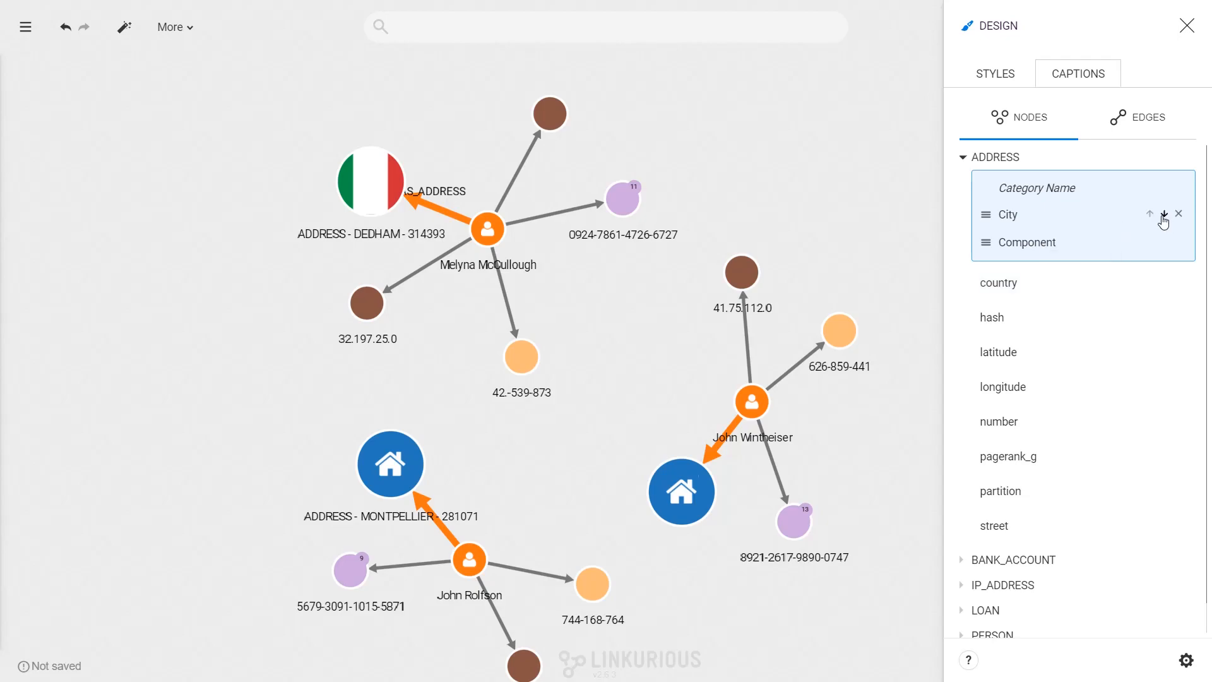
left_click(1164, 215)
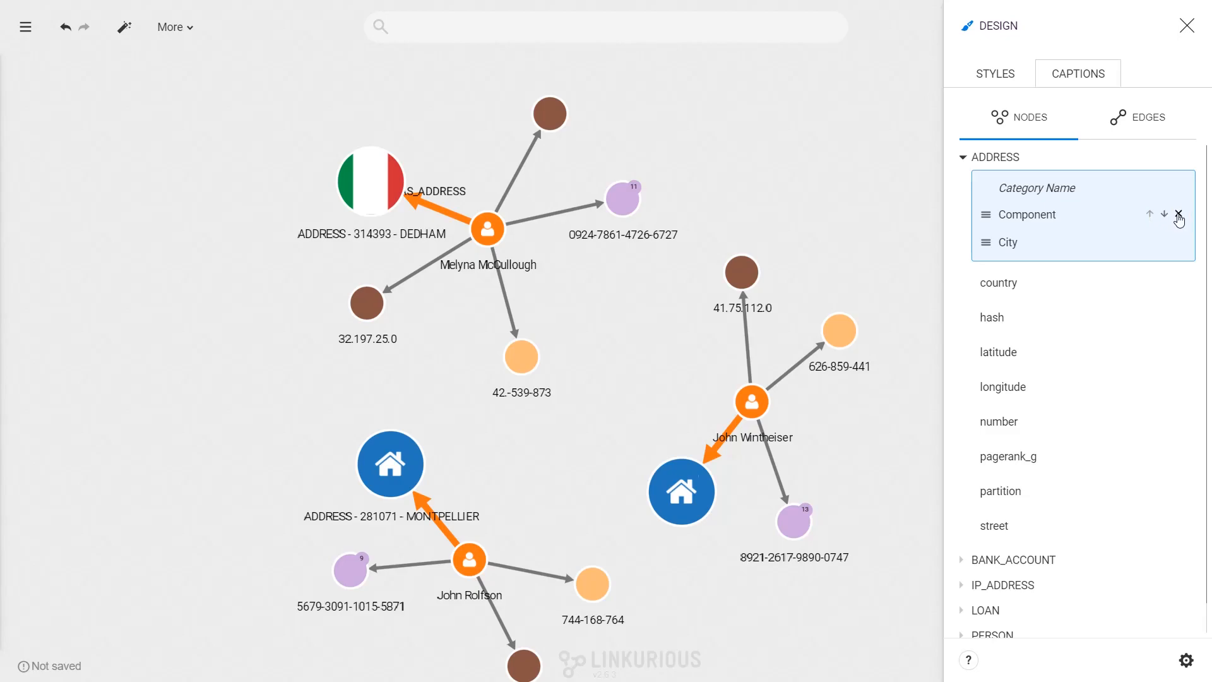
left_click(1178, 215)
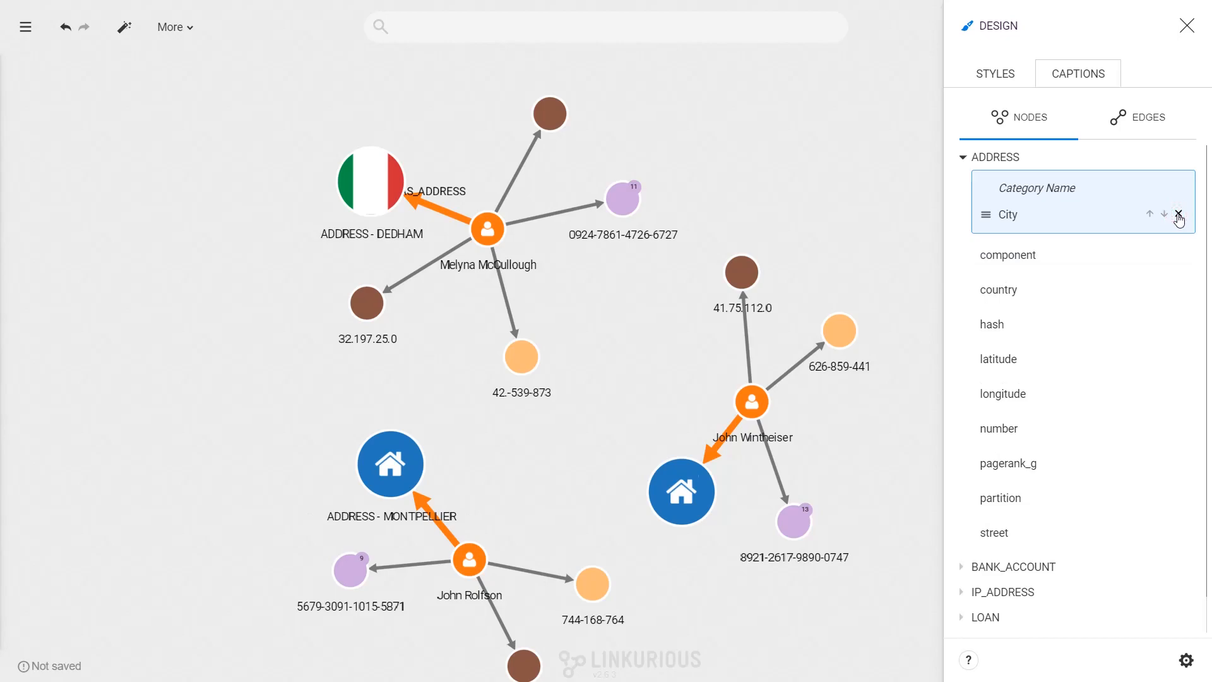
Step: Open the caption settings for edges
left_click(1119, 118)
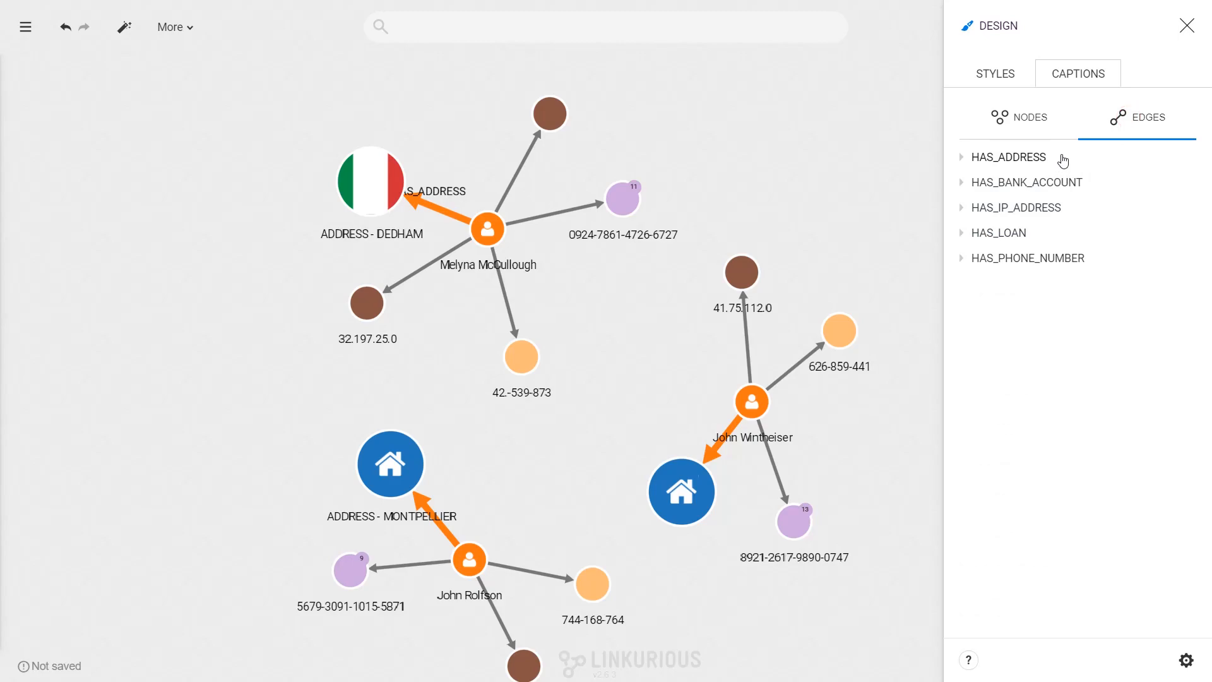